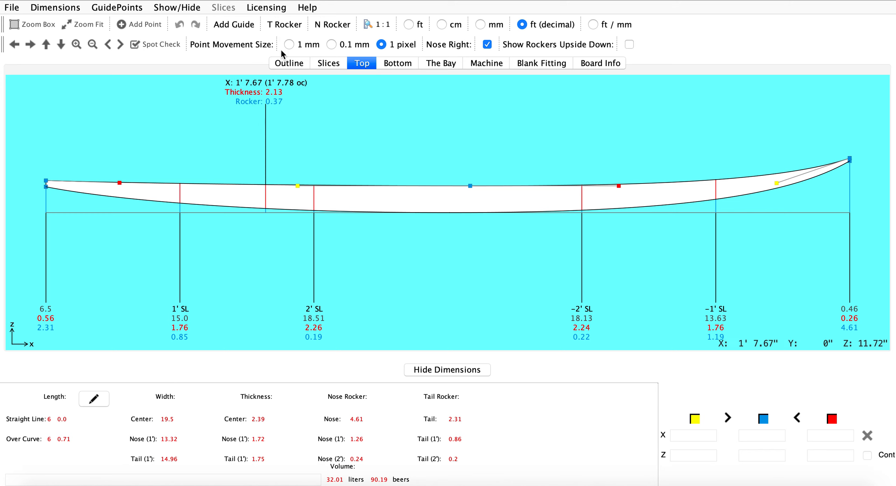
Step: Review the board's outline, slices and top profile, and try moving the board in the blank fitting view
click(289, 63)
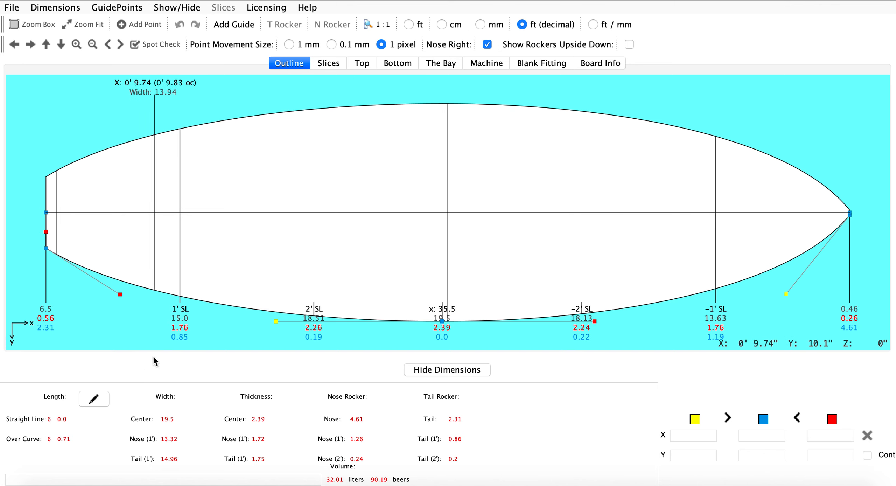
click(337, 64)
click(362, 63)
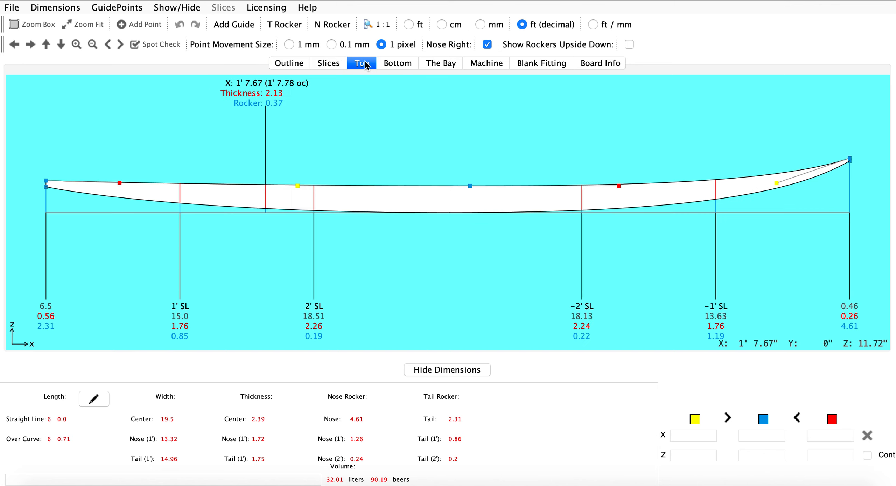
click(526, 63)
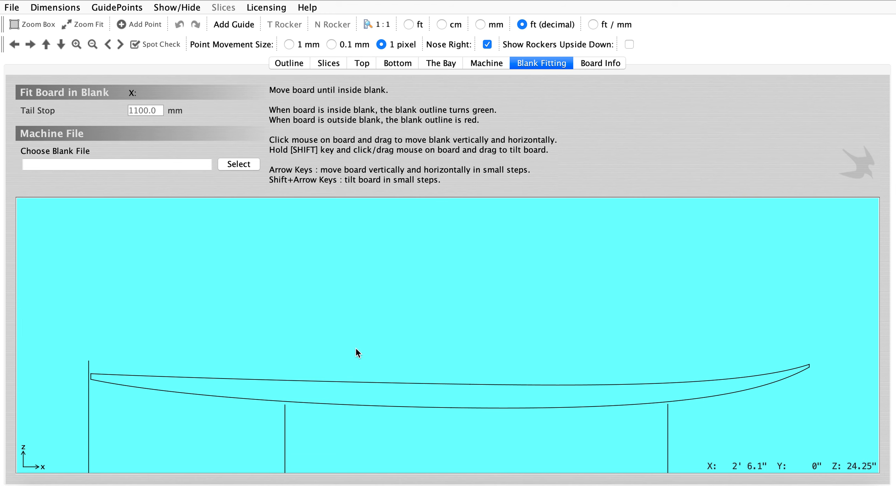
drag(349, 398, 354, 381)
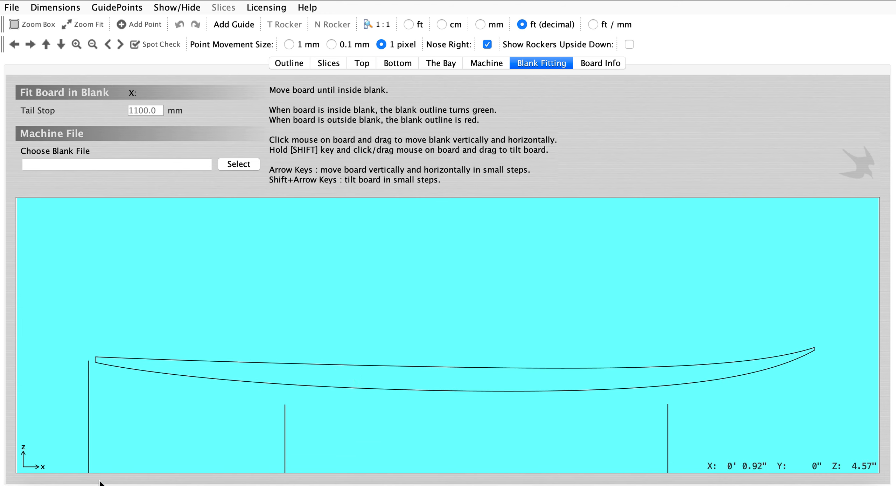
Step: Switch to Safari, log in to the AkuShaper website with a saved username and password, and open the Blank Library
click(112, 484)
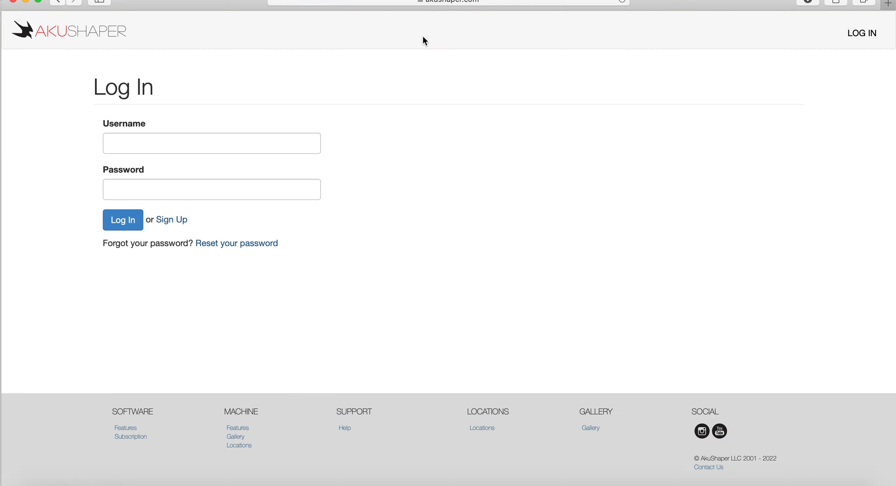
click(174, 143)
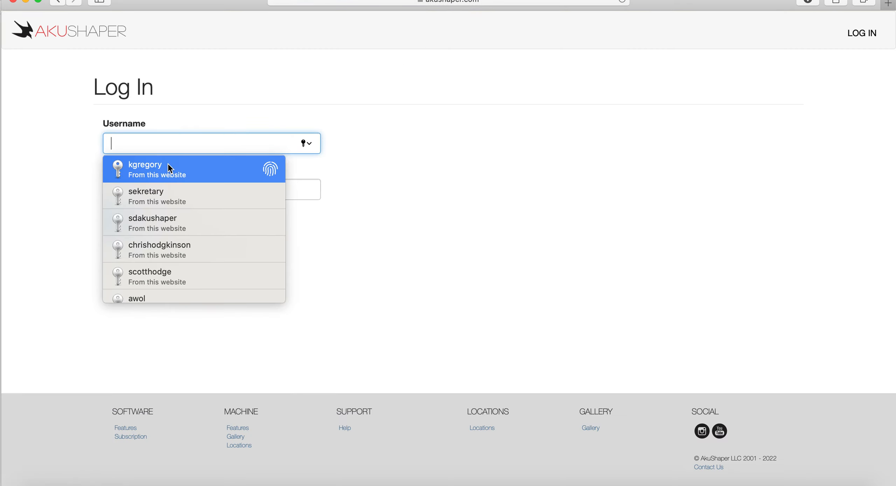
click(168, 164)
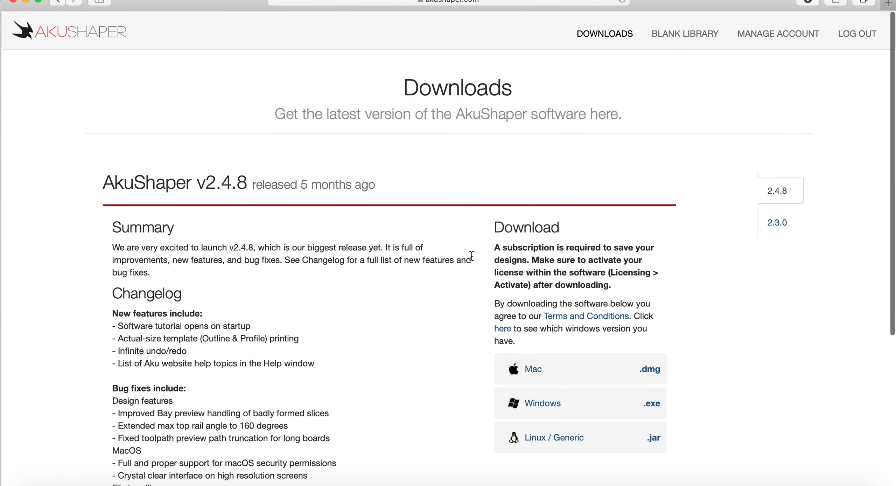
click(667, 35)
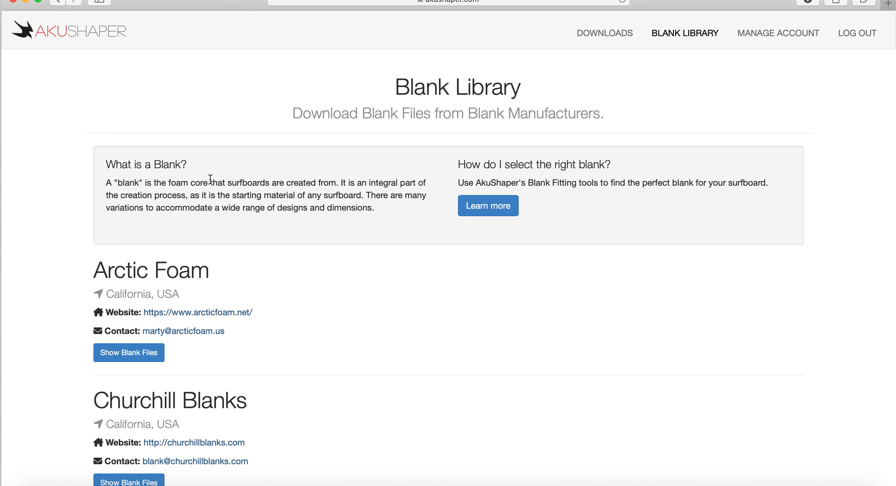
Step: Browse the blank manufacturers and show the list of Arctic Foam's blank files
scroll(226, 192, down, 5)
scroll(225, 188, down, 5)
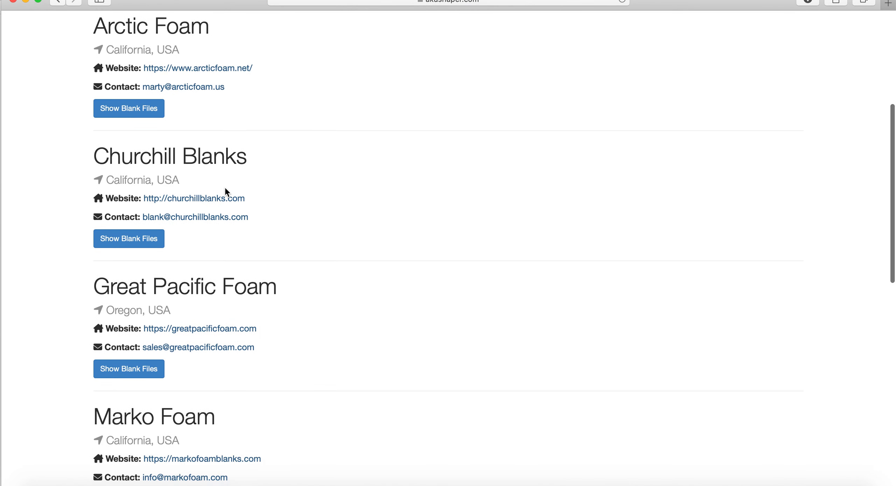
scroll(225, 187, up, 3)
scroll(225, 188, up, 4)
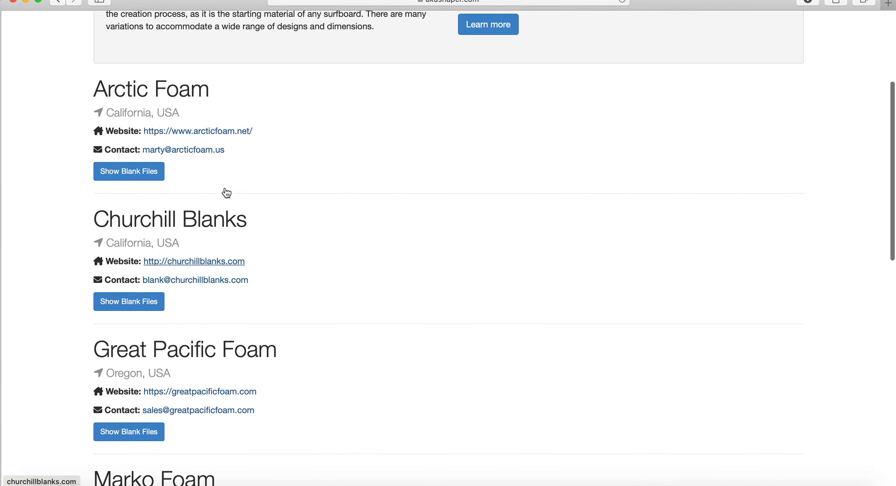
scroll(133, 253, up, 4)
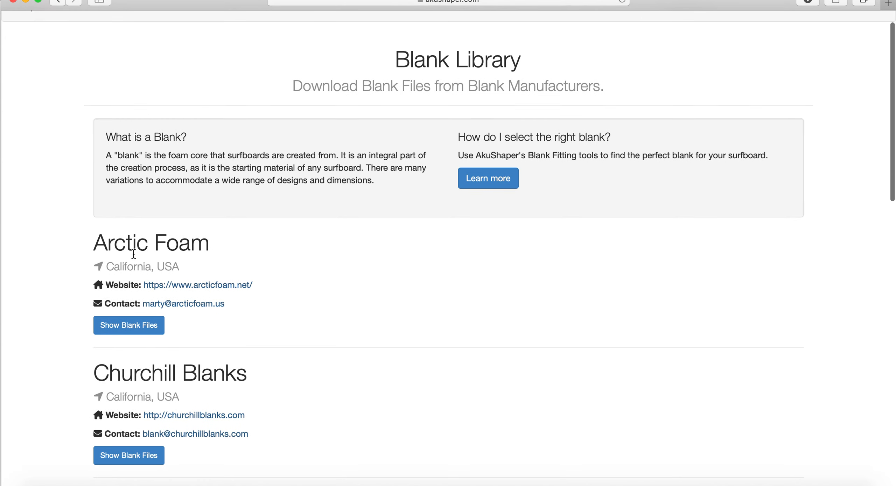
click(134, 331)
scroll(361, 261, down, 7)
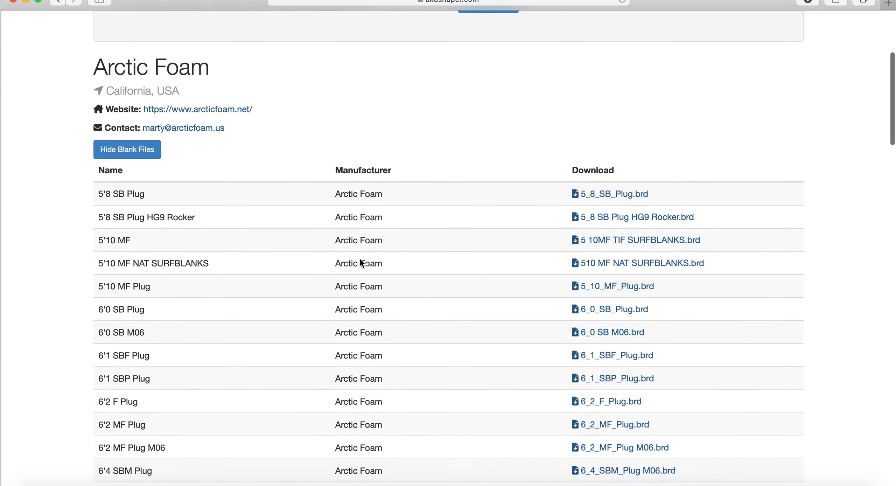
scroll(415, 308, down, 3)
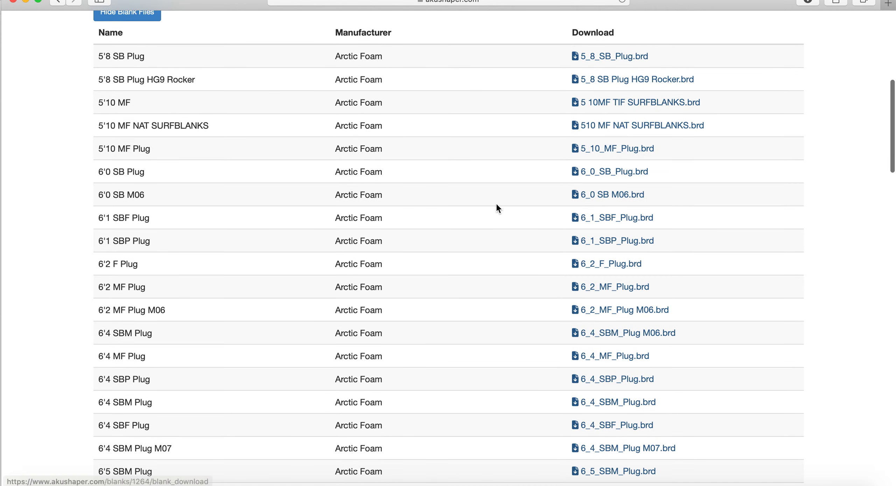
scroll(430, 273, down, 1)
Step: Check the board's dimensions in AKU Shaper's outline view and return to the Arctic Foam list in Safari
click(661, 482)
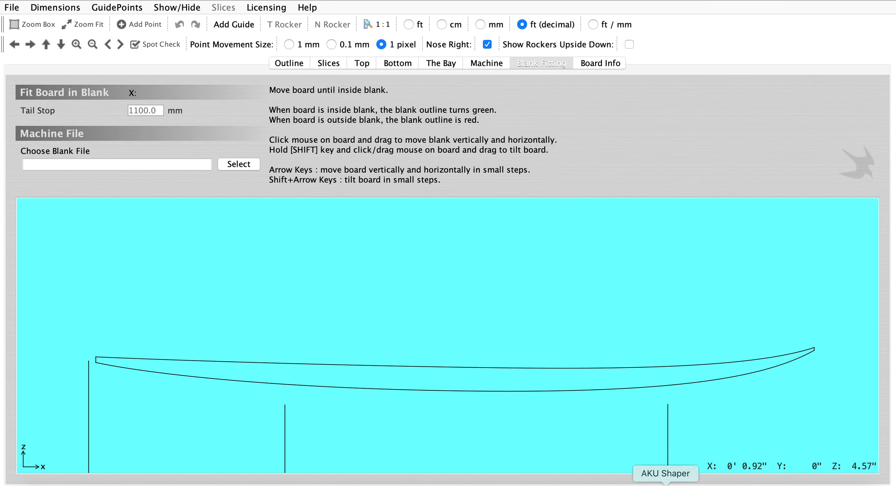
click(289, 64)
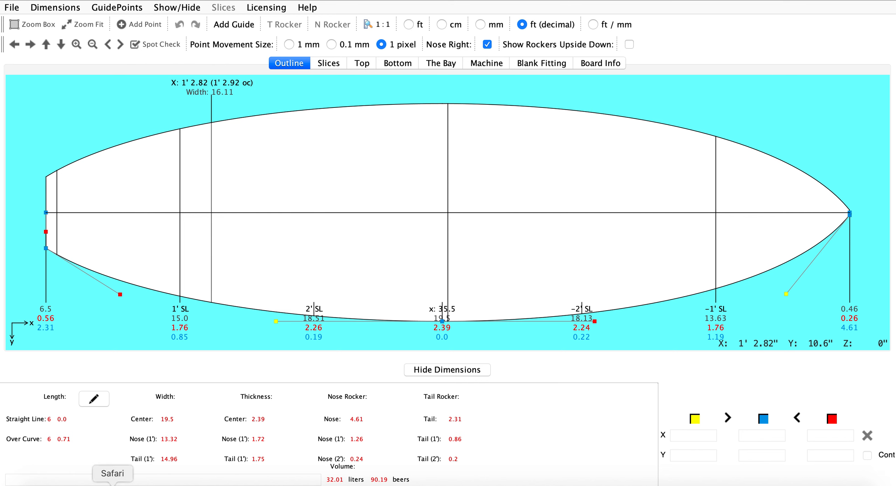
click(113, 482)
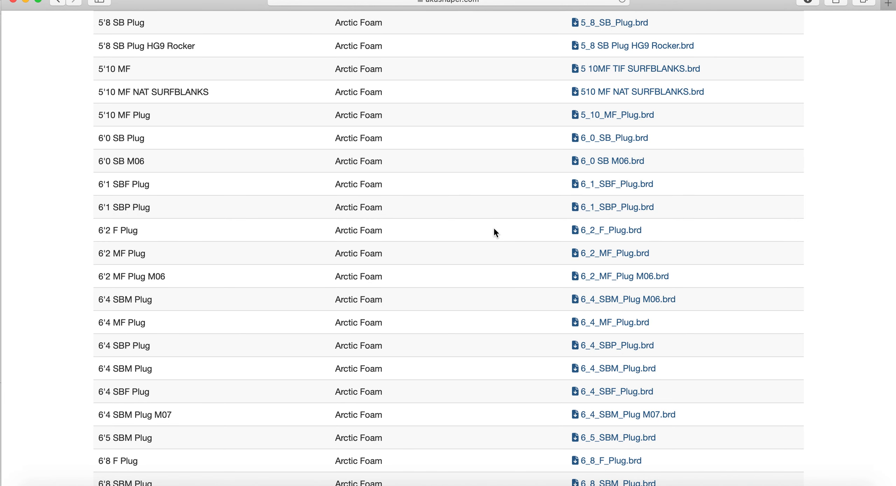
Step: Download Arctic Foam's 6'2 F Plug blank file, 6_2_F_Plug.brd, and place it on the desktop
scroll(494, 232, down, 1)
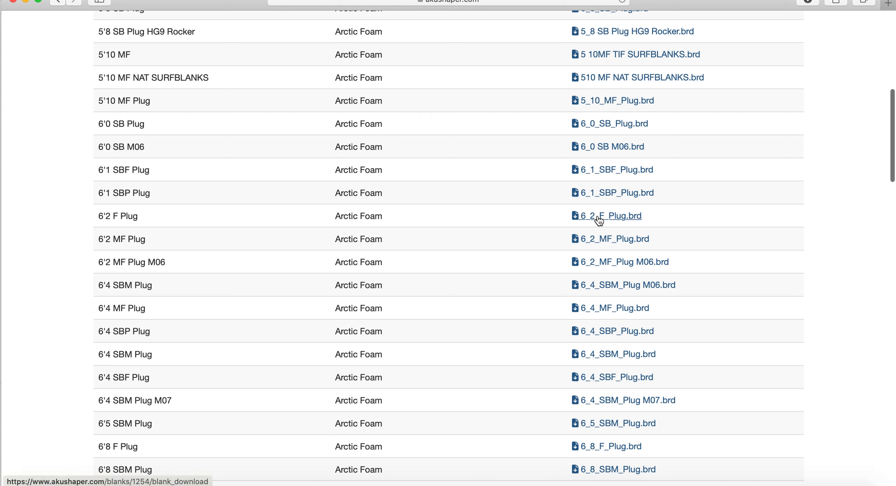
click(809, 2)
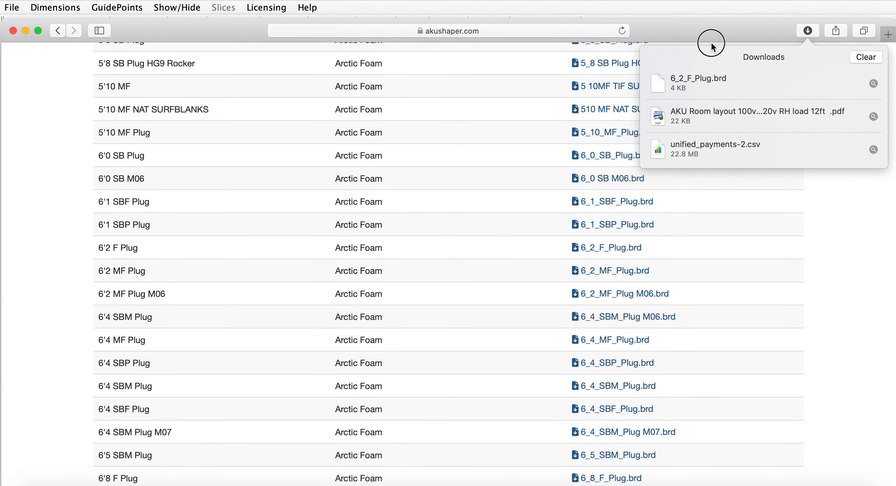
click(21, 0)
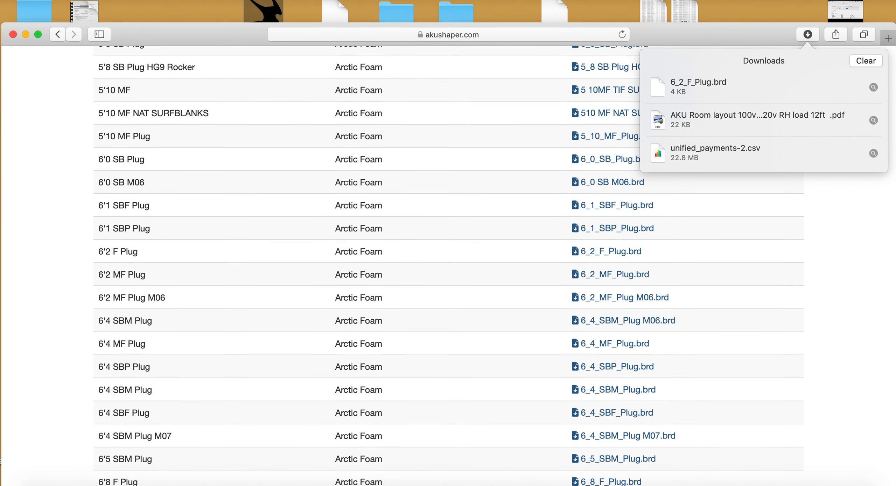
drag(684, 88, 504, 12)
click(403, 153)
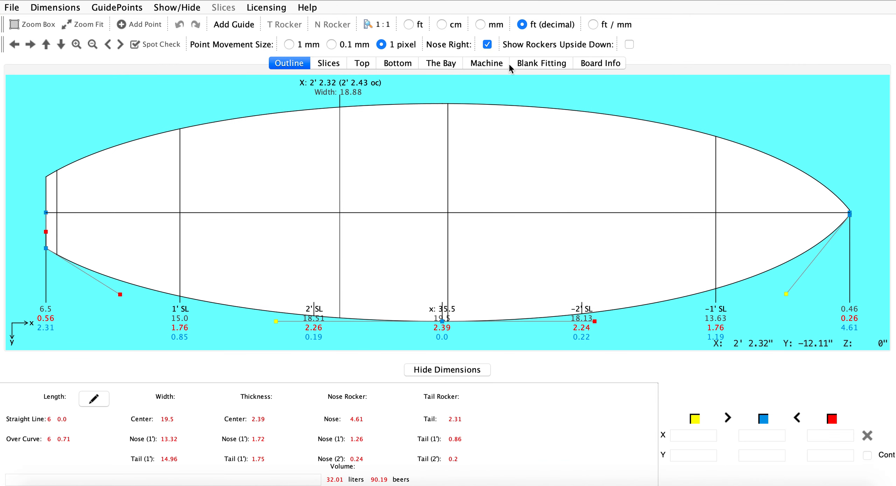
Step: Load 6_2_F_Plug.brd from the Desktop as the blank file in AKU Shaper's blank fitting view
click(528, 63)
drag(342, 387, 367, 377)
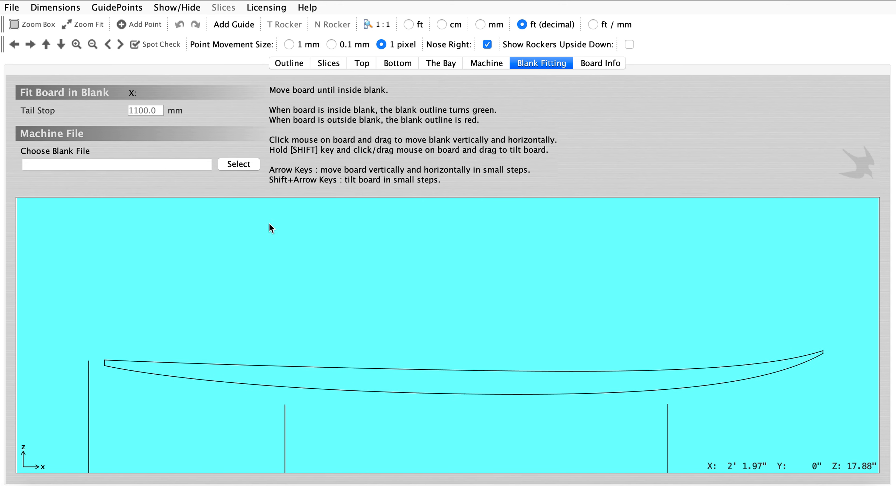
click(233, 165)
click(327, 196)
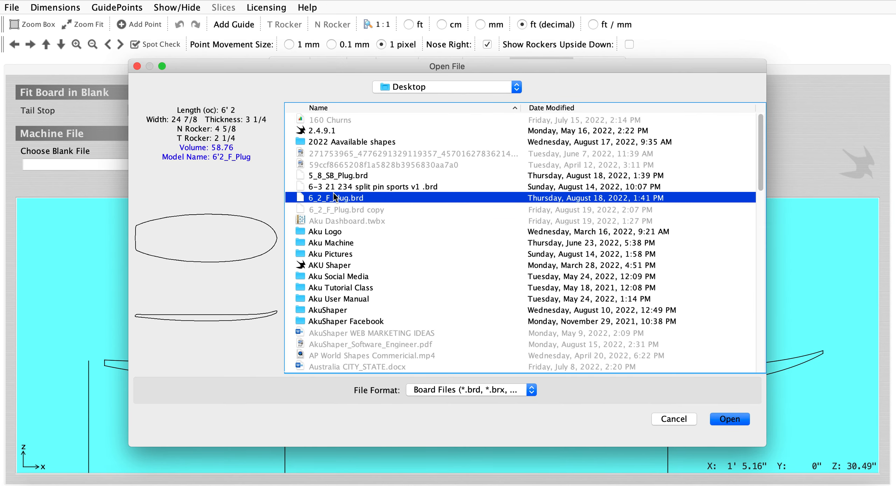
double_click(367, 197)
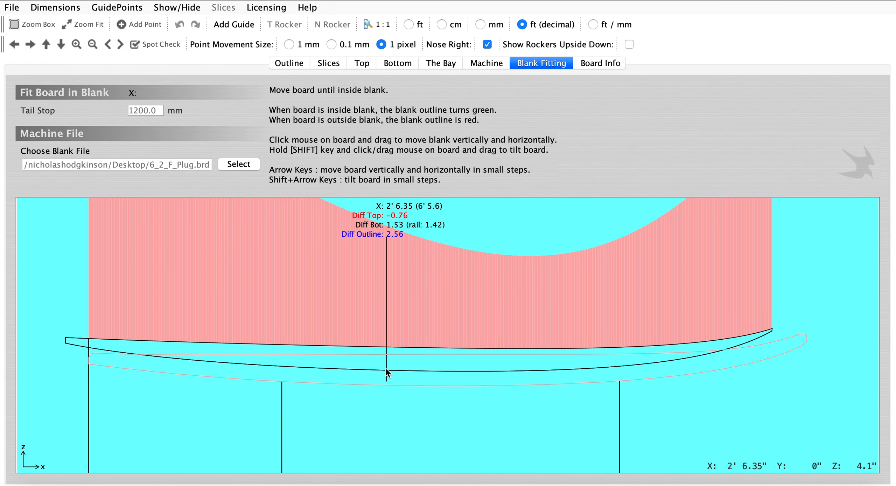
Step: Move the board over the blank so its tail sits just inside the blank's tail end
drag(385, 361, 415, 380)
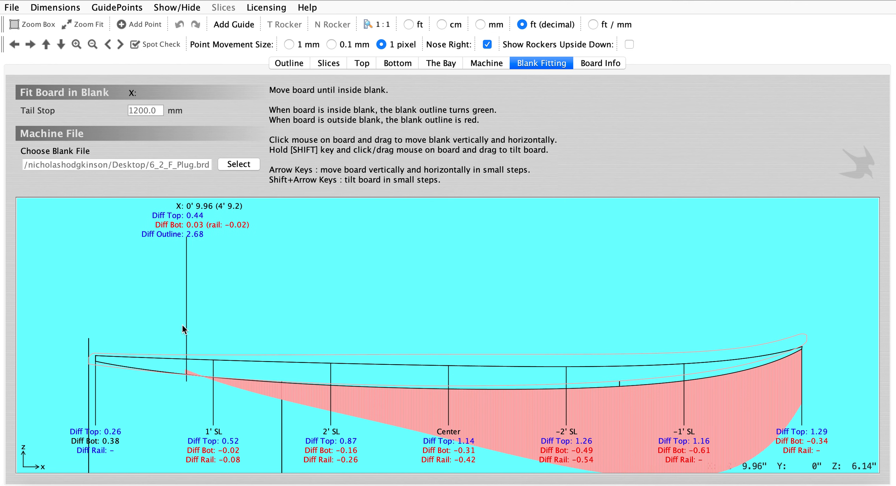
mouse_move(239, 371)
mouse_down()
mouse_move(238, 346)
mouse_move(237, 373)
mouse_up()
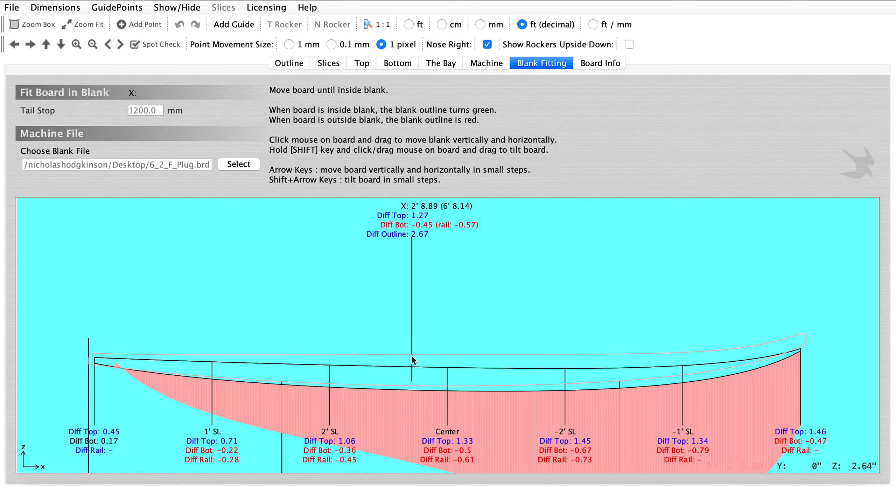
mouse_move(398, 371)
mouse_down()
mouse_move(402, 315)
mouse_move(398, 376)
mouse_up()
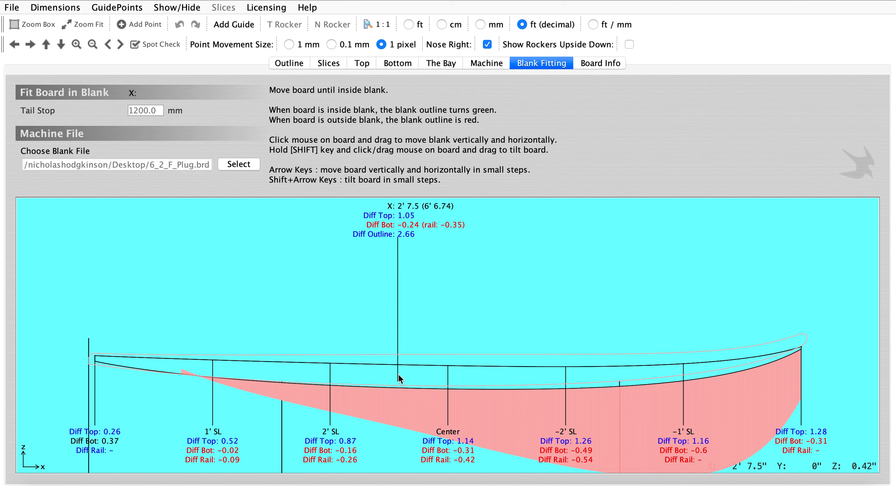
Step: Tilt the board nose-up in small steps to bring its bottom curve inside the blank
key(shift+Up)
key(shift+Up)
key(shift+Up)
key(shift+Up)
key(shift+Up)
key(shift+Up)
key(shift+Up)
key(shift+Up)
key(shift+Up)
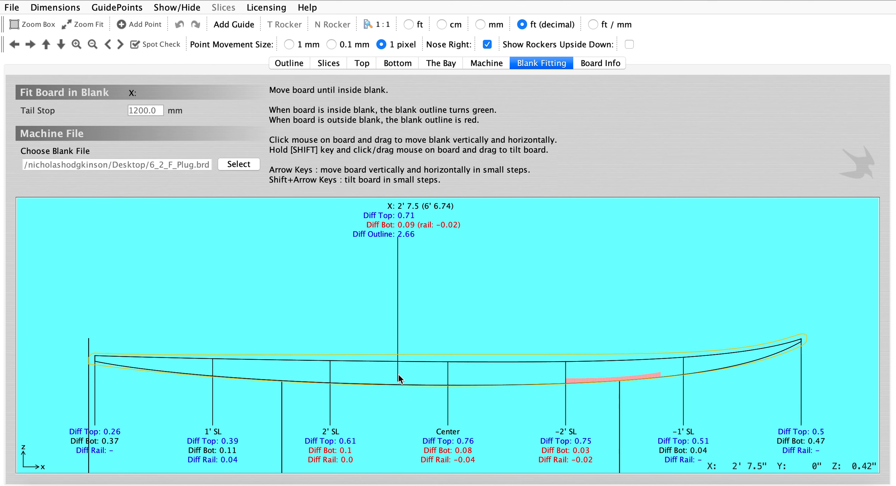
key(shift+Up)
key(shift+Up)
Step: Fine-tune the board's height and nose tilt to balance the foam above and below it within the blank
drag(398, 374, 398, 373)
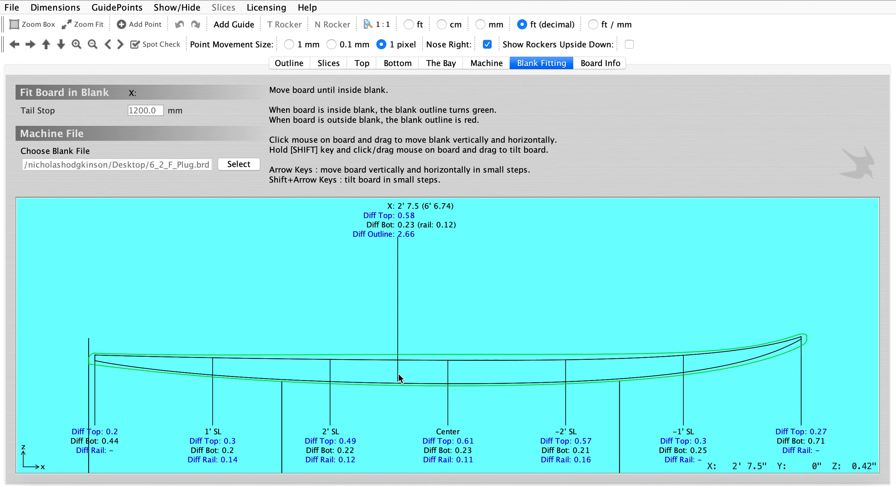
key(shift+Down)
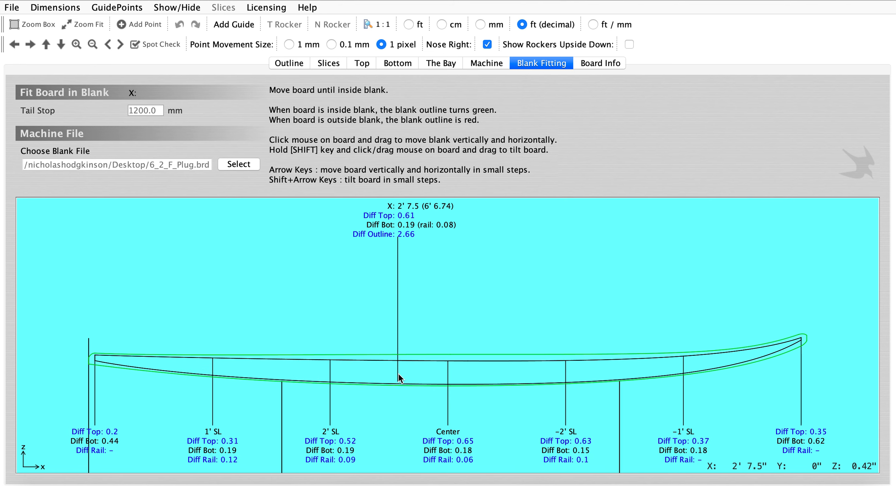
drag(399, 374, 398, 373)
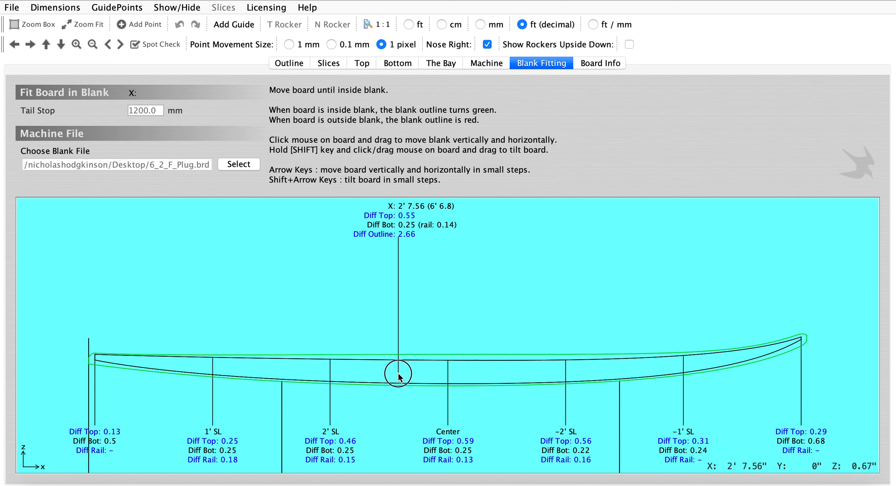
key(Down)
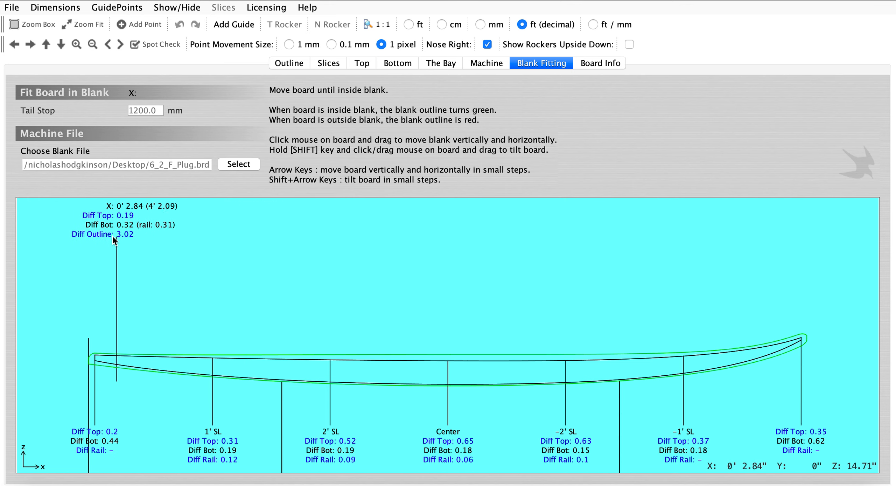
Step: Load 6-3 21 234 split pin sports v1 .brd as the blank and shift the board vertically to test its fit
click(232, 164)
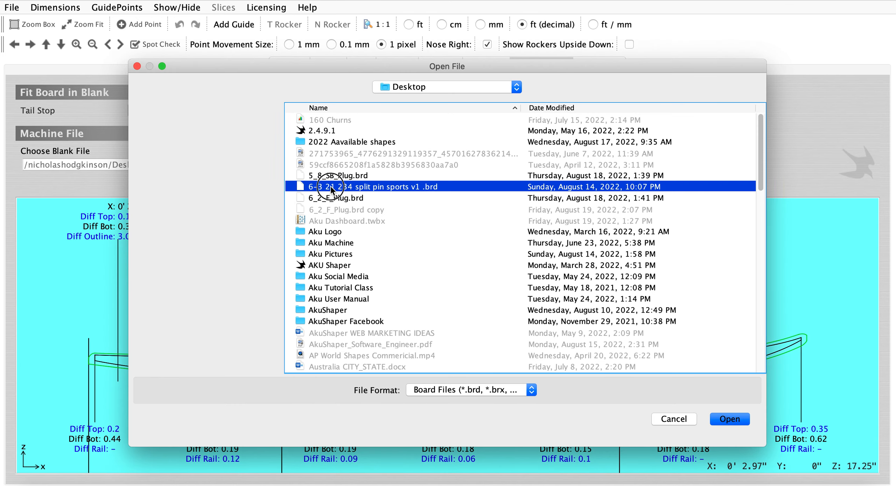
double_click(331, 188)
click(419, 368)
mouse_move(418, 368)
mouse_down()
mouse_move(419, 377)
mouse_move(418, 364)
mouse_up()
drag(418, 364, 418, 367)
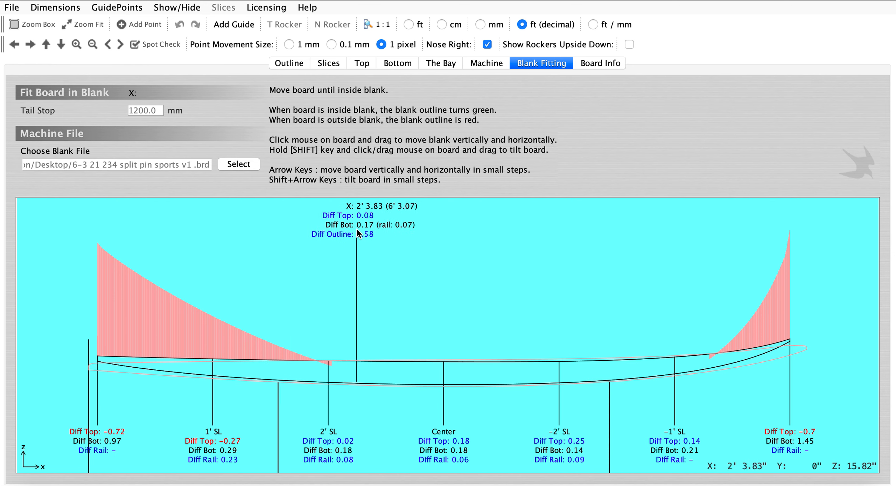
Step: View the board in the 3D bay, rotate it to face its flat outline, and set the board distance to -29
click(446, 61)
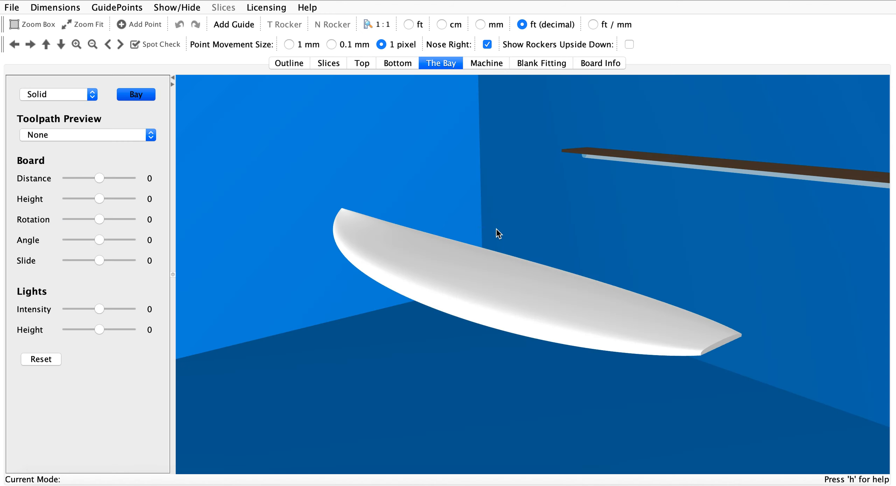
drag(496, 229, 469, 353)
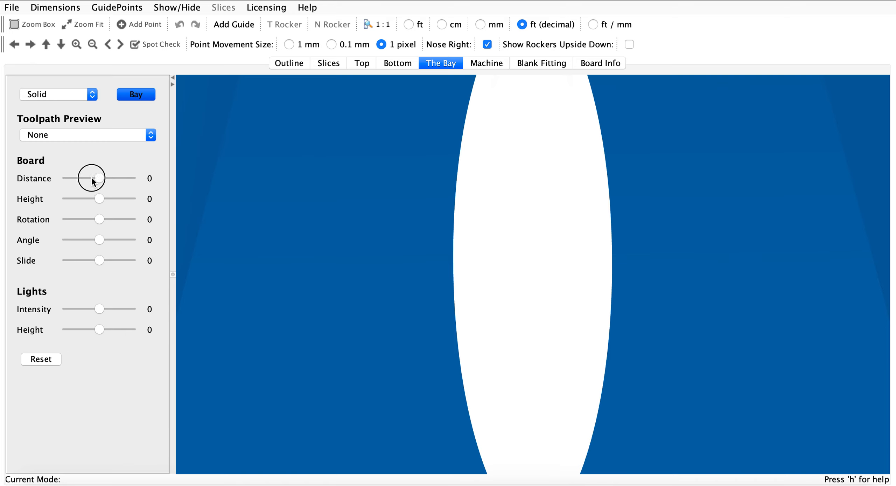
drag(92, 178, 86, 178)
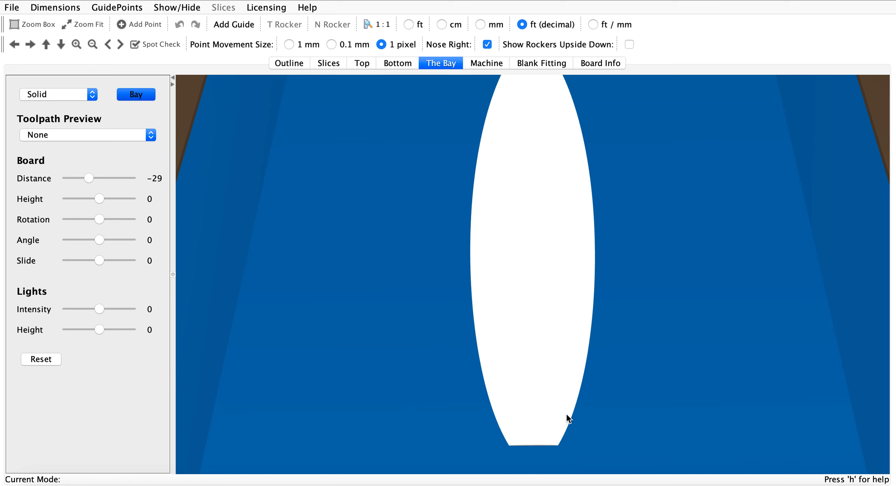
Step: Return to blank fitting and load 6_2_F_Plug.brd as the blank
click(535, 65)
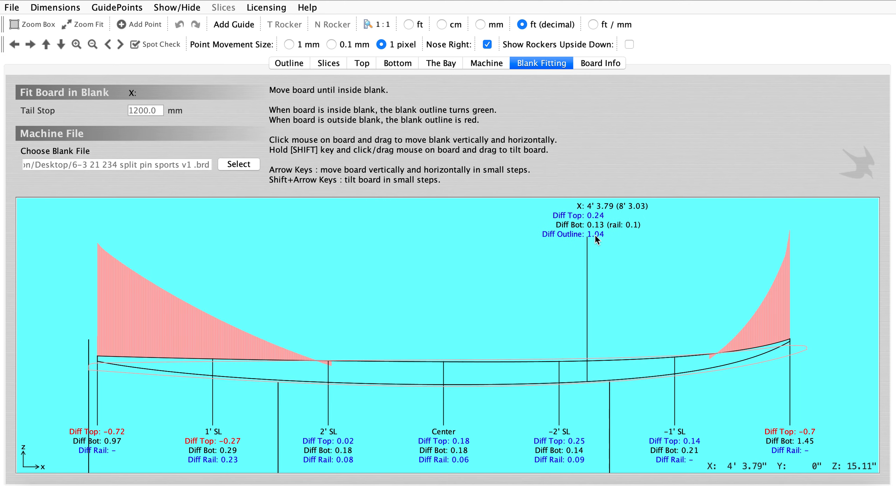
click(222, 163)
double_click(325, 195)
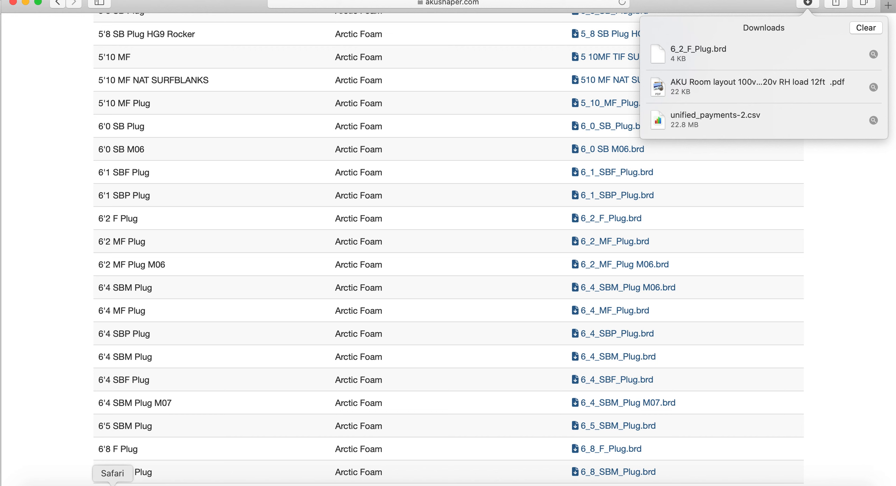
Step: Download 6_4_SBM_Plug.brd from the Arctic Foam list in the online blank library and check it in the downloads list
scroll(431, 213, down, 3)
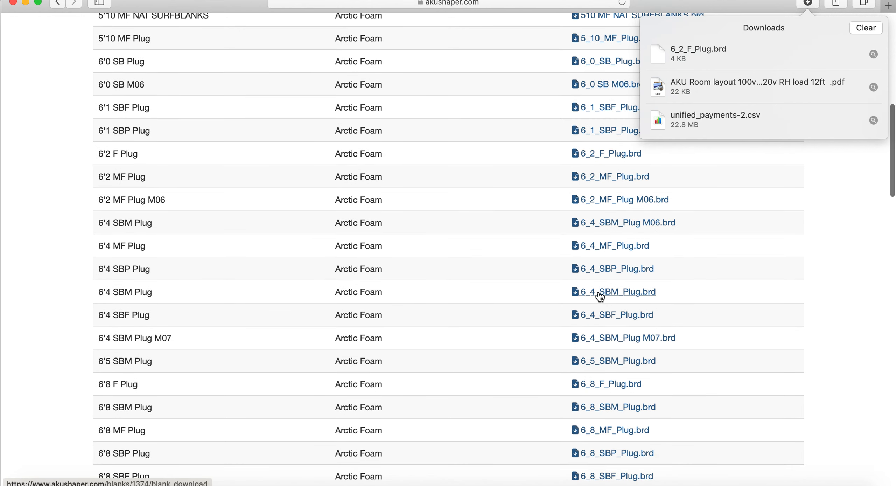
click(600, 295)
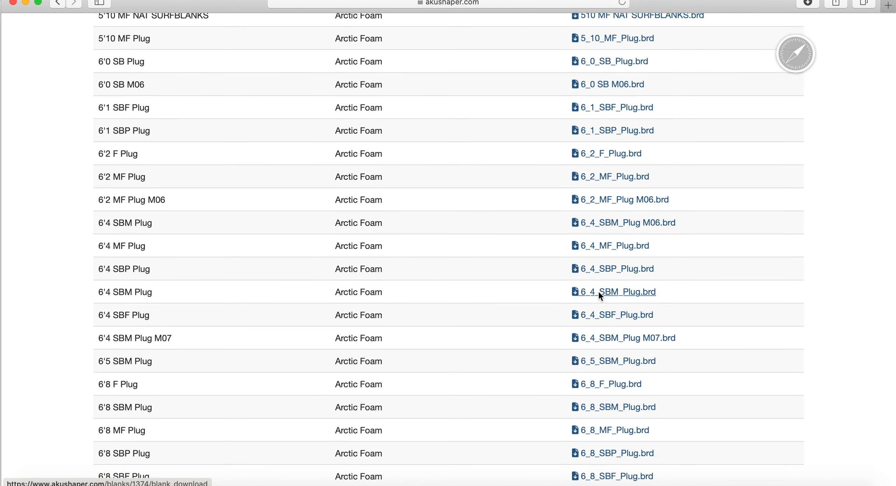
click(809, 3)
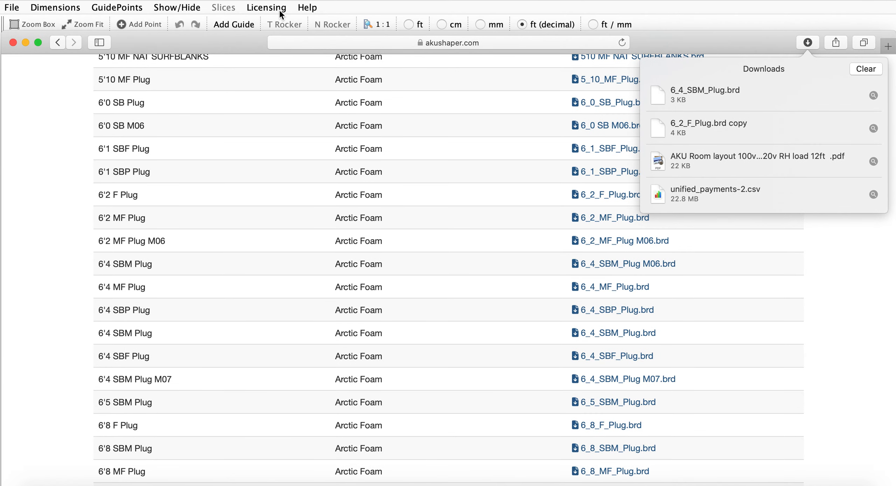
click(25, 1)
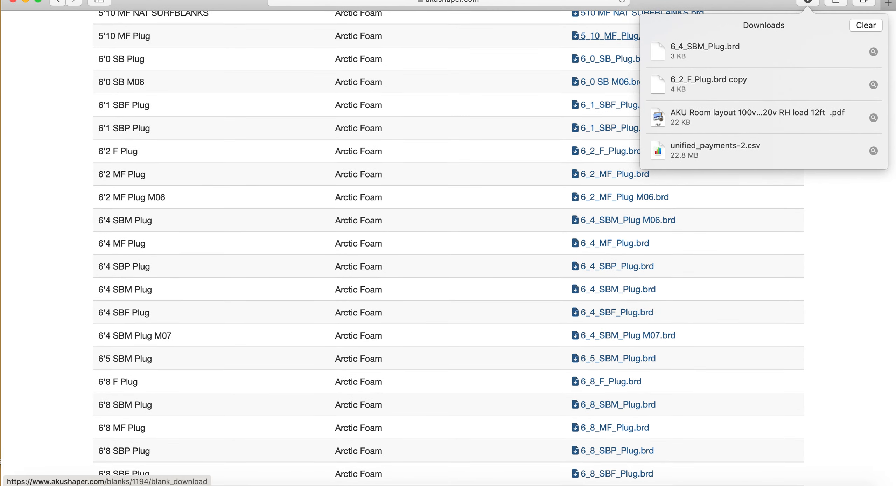
Step: Switch back to AKU Shaper and load 6_4_SBM_Plug.brd as the blank
click(643, 481)
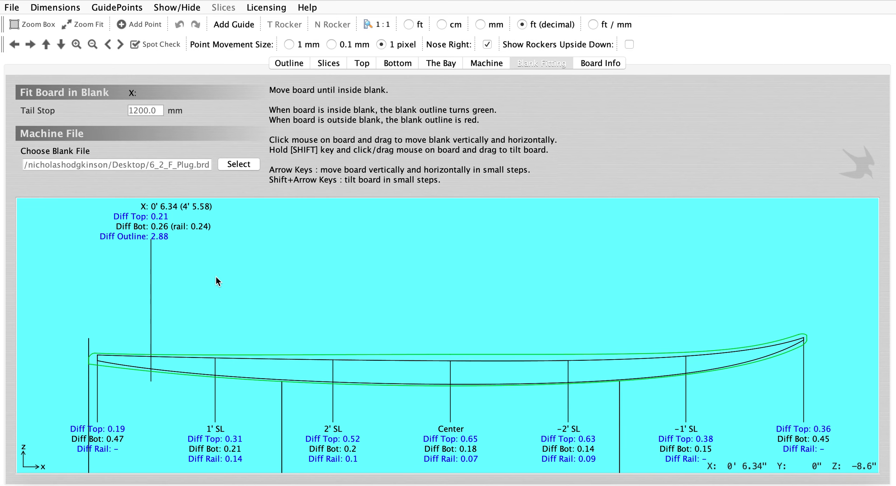
click(232, 162)
double_click(336, 220)
Step: Shift the board up and down inside the 6'4 SBM blank to adjust the foam above and below it
drag(379, 373, 382, 373)
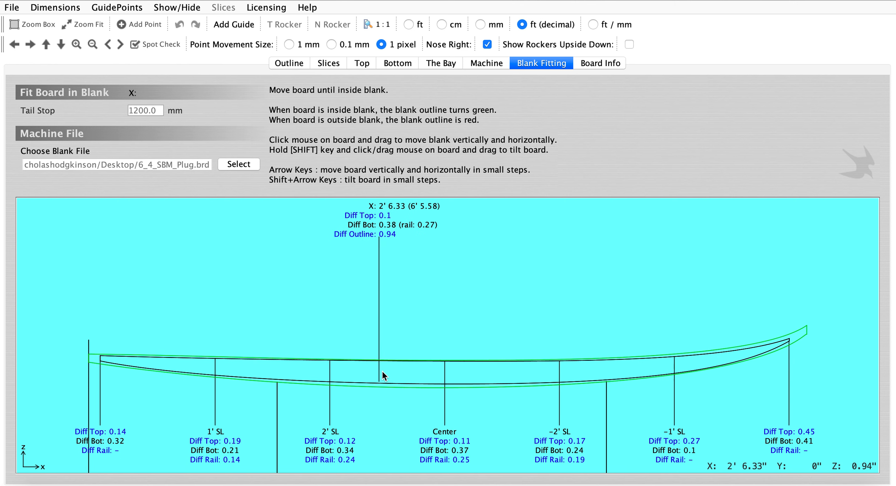
click(330, 370)
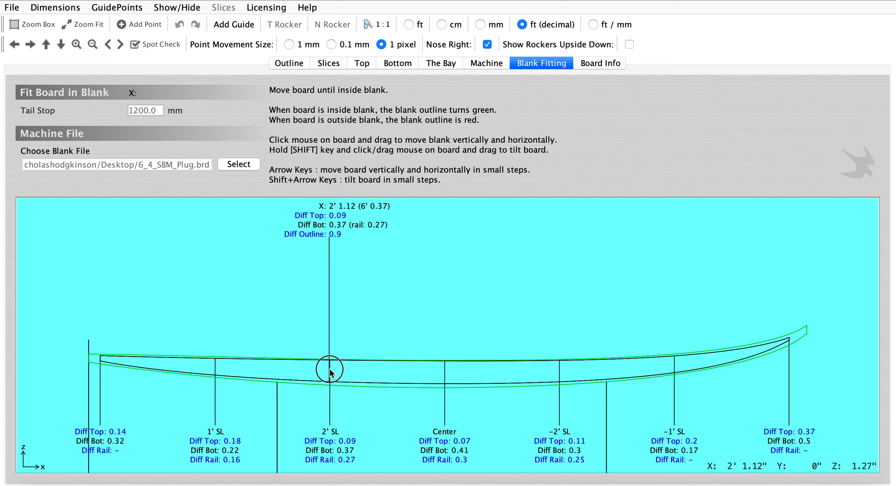
drag(329, 369, 315, 372)
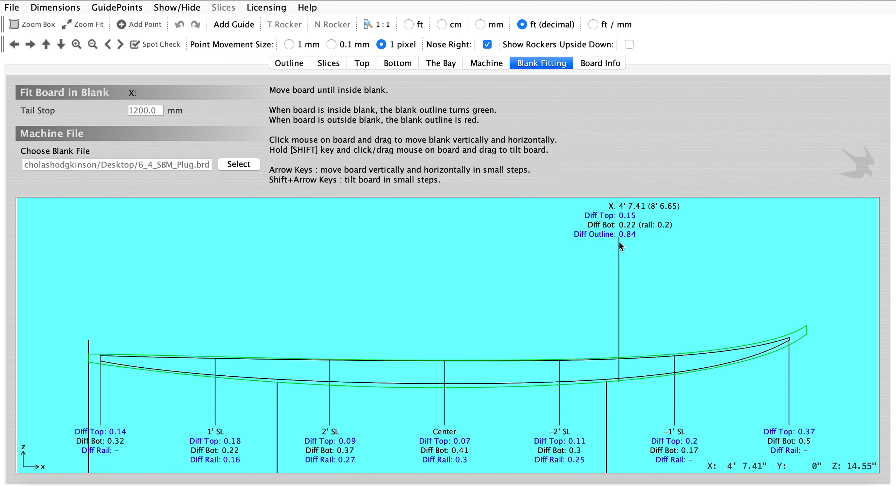
drag(468, 372, 469, 373)
Step: Switch to Safari and look through the Arctic Foam blank files in the online blank library
click(113, 485)
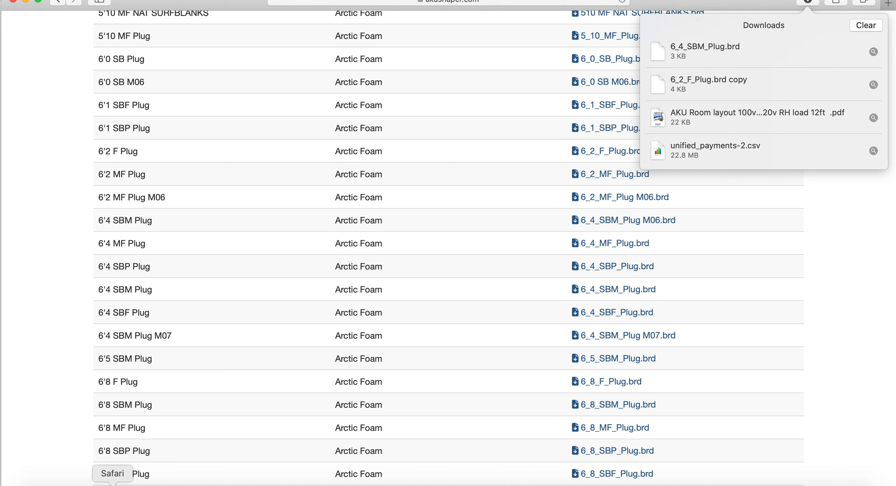
scroll(488, 196, down, 3)
scroll(489, 196, up, 10)
scroll(489, 198, up, 8)
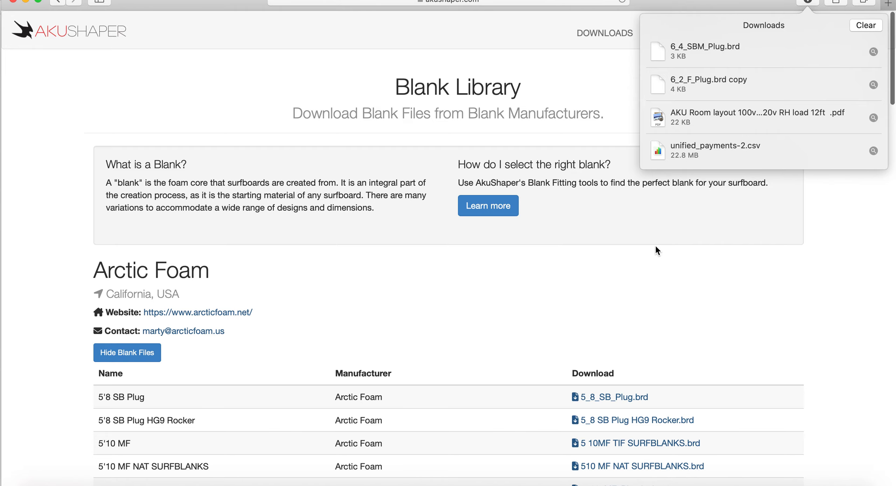
scroll(613, 278, down, 10)
scroll(613, 275, down, 10)
scroll(297, 317, down, 8)
scroll(297, 317, up, 15)
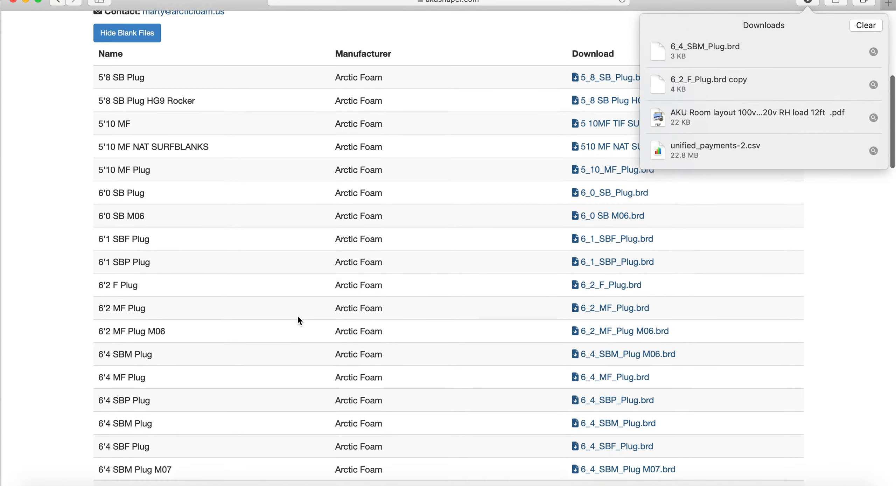
scroll(298, 316, up, 8)
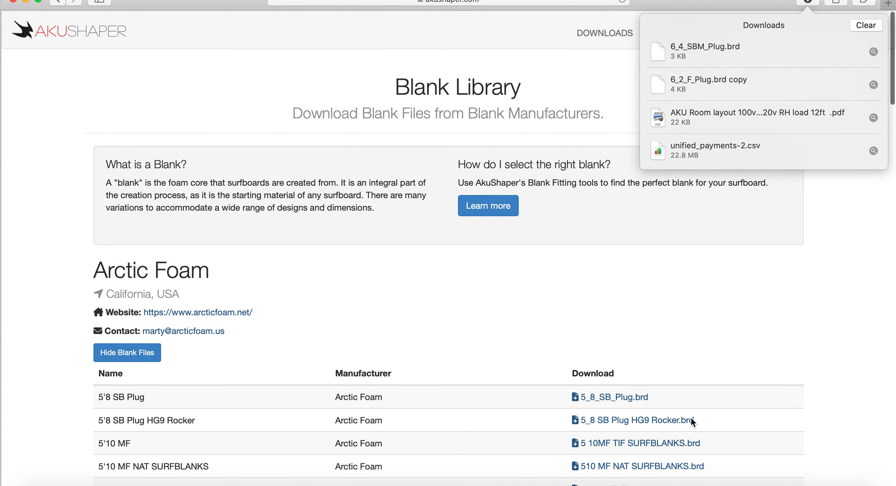
Step: Switch back to AKU Shaper and nudge the board slightly upward and tailward inside the blank
click(660, 481)
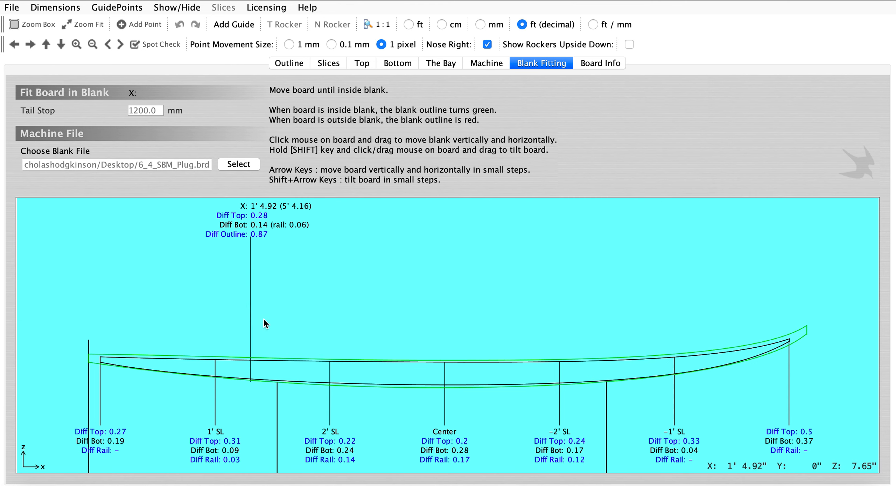
drag(289, 370, 289, 369)
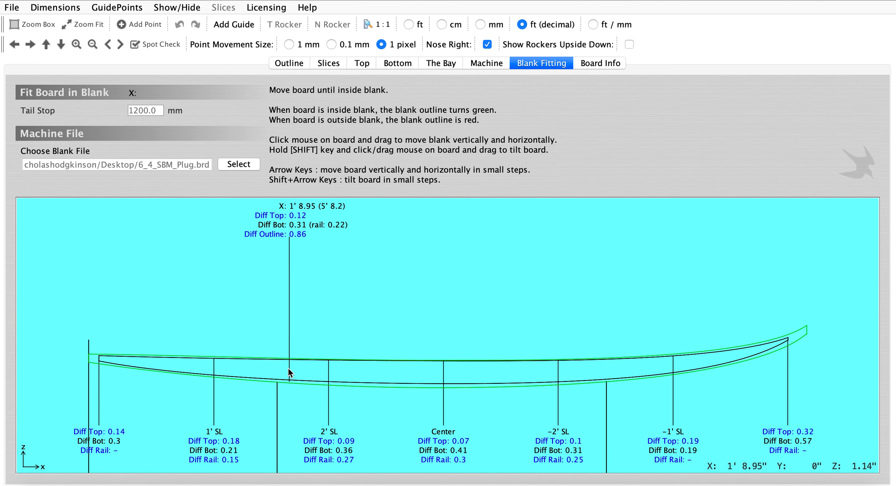